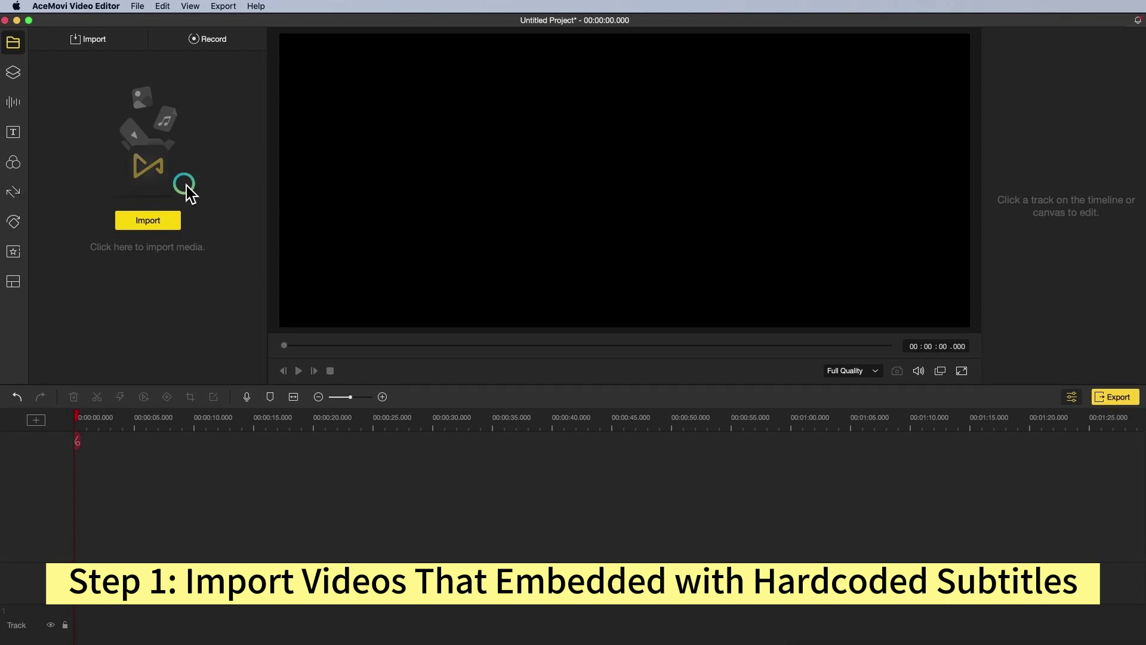
- Import I'm Flying Section.mp4 into the AceMovi media library
left_click(171, 219)
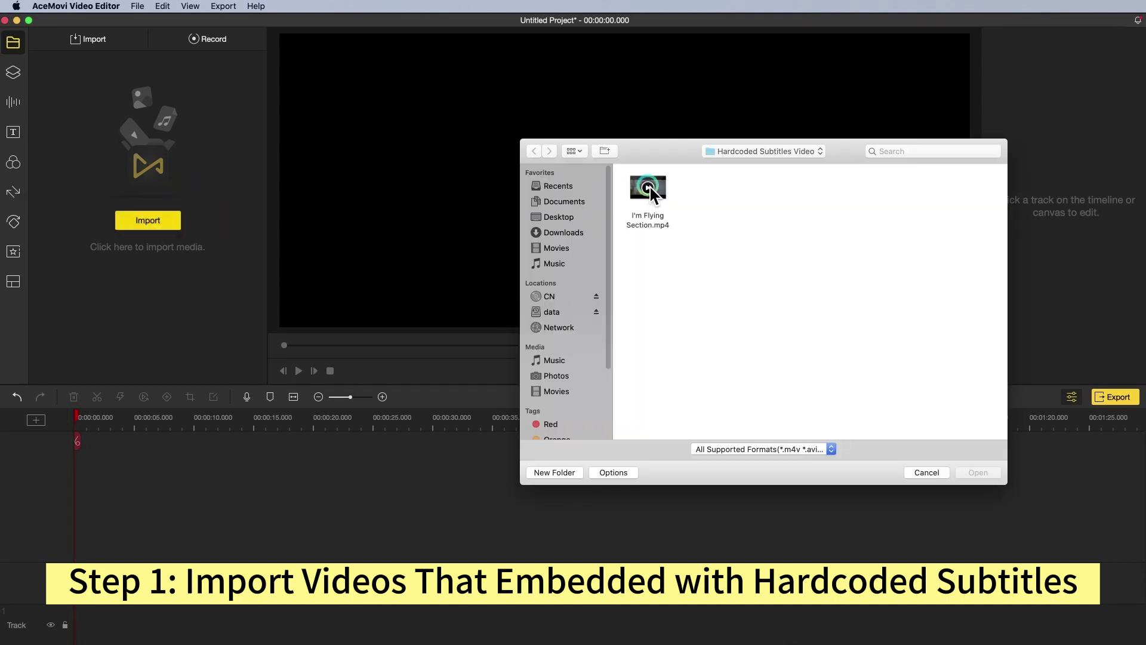
left_click(659, 190)
left_click(979, 472)
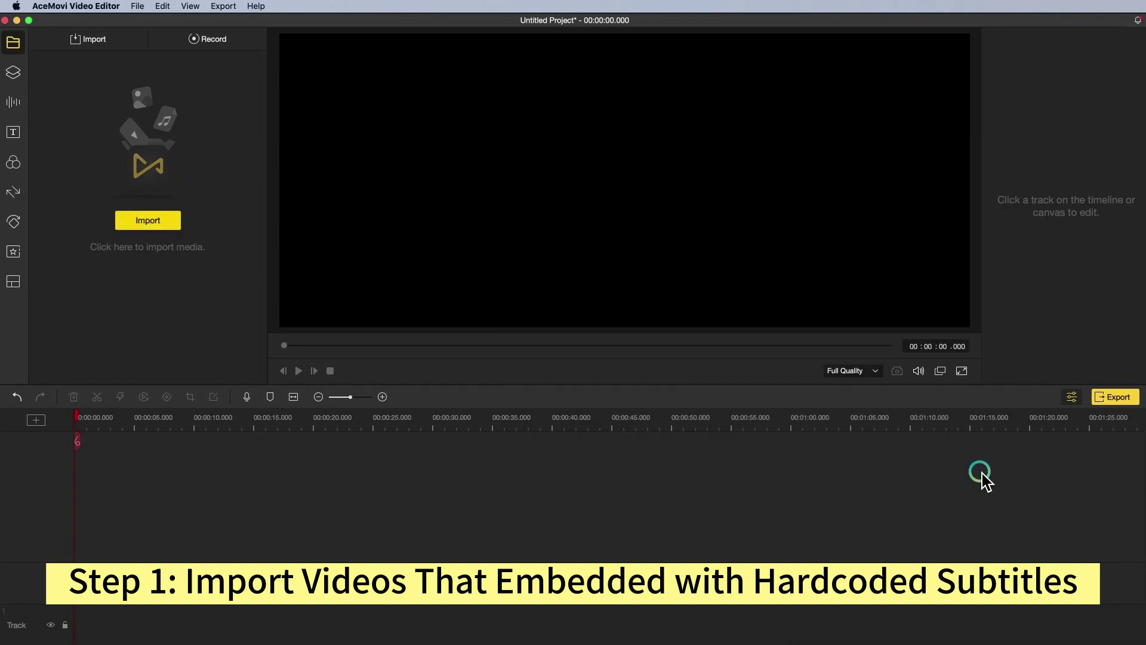
- Place the I'm Flying Section clip on the timeline track and select it to show its properties
left_click(80, 102)
left_click(77, 103)
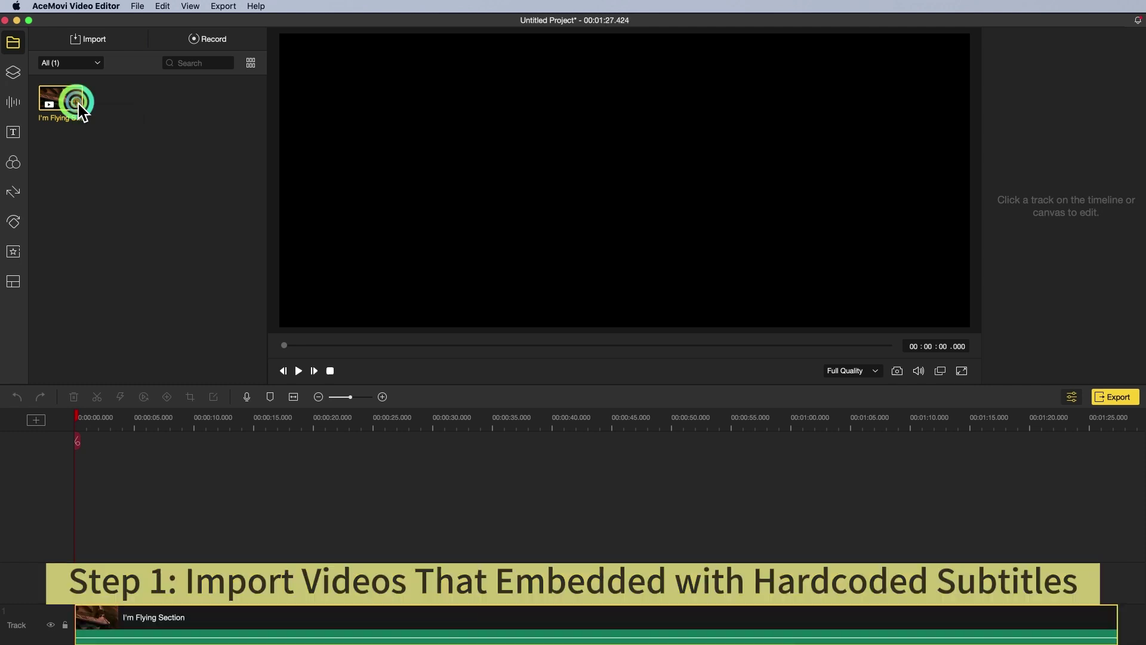
left_click(77, 416)
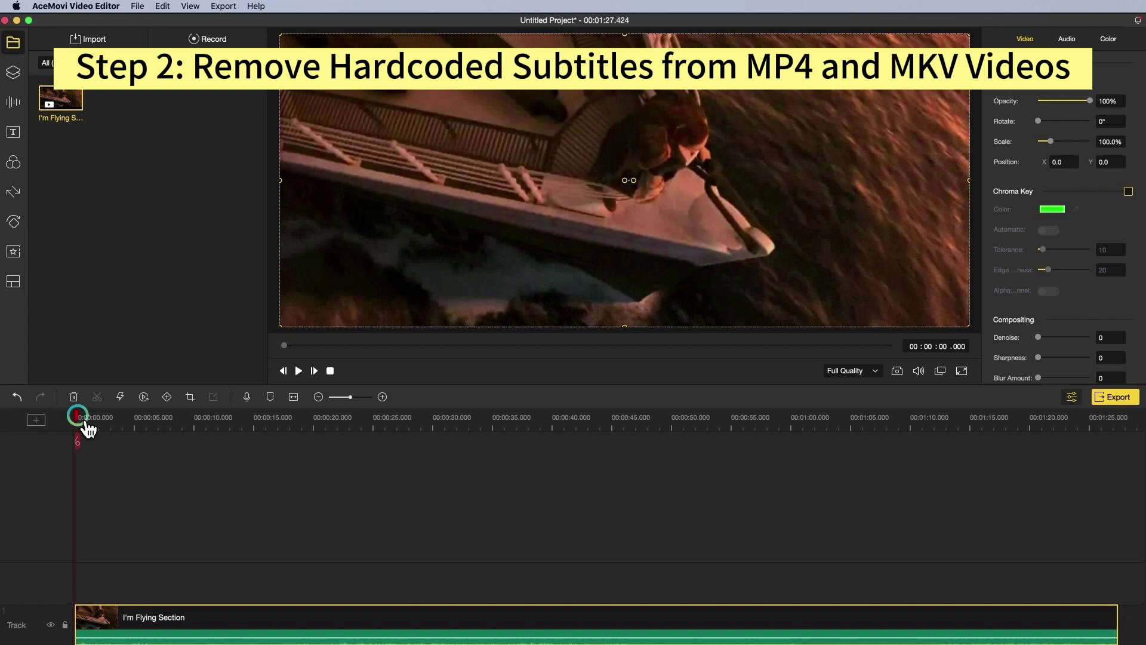
- Scrub to about 00:00:02.550, where the subtitle line shows, and open the clip's context menu
left_click(78, 415)
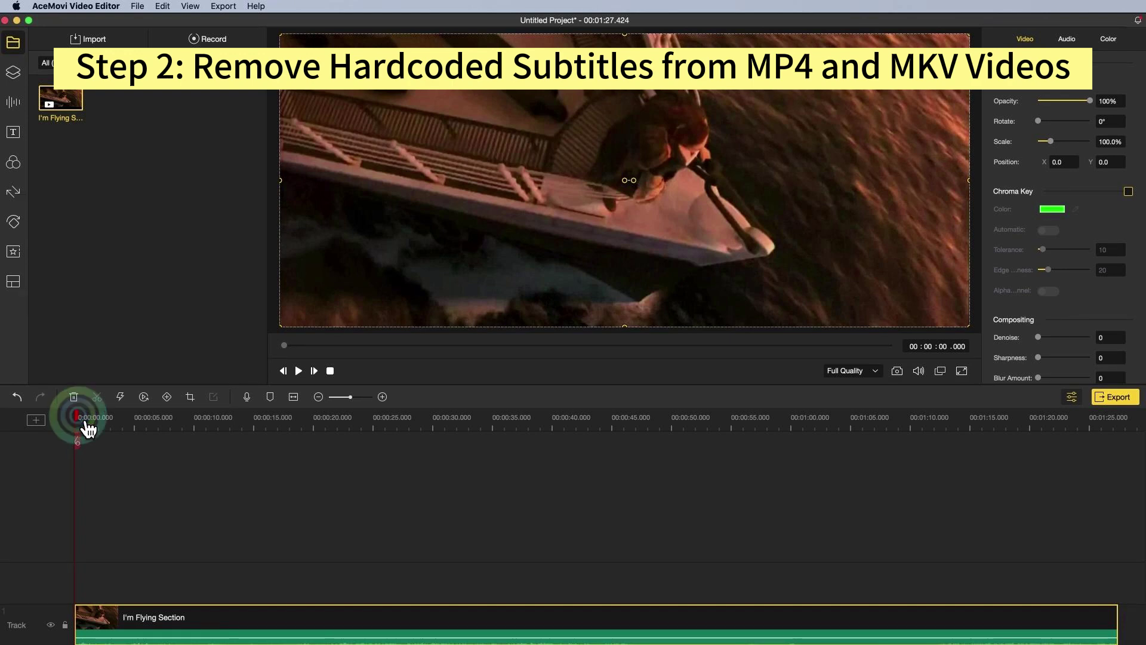
left_click_drag(78, 415, 108, 415)
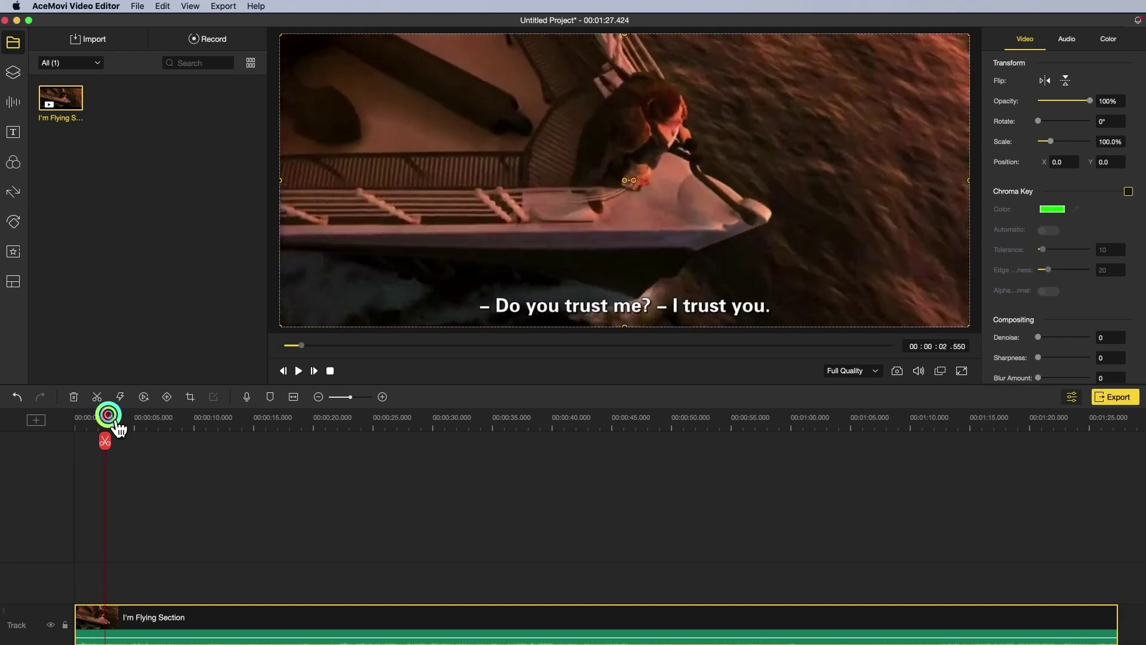
left_click(228, 612)
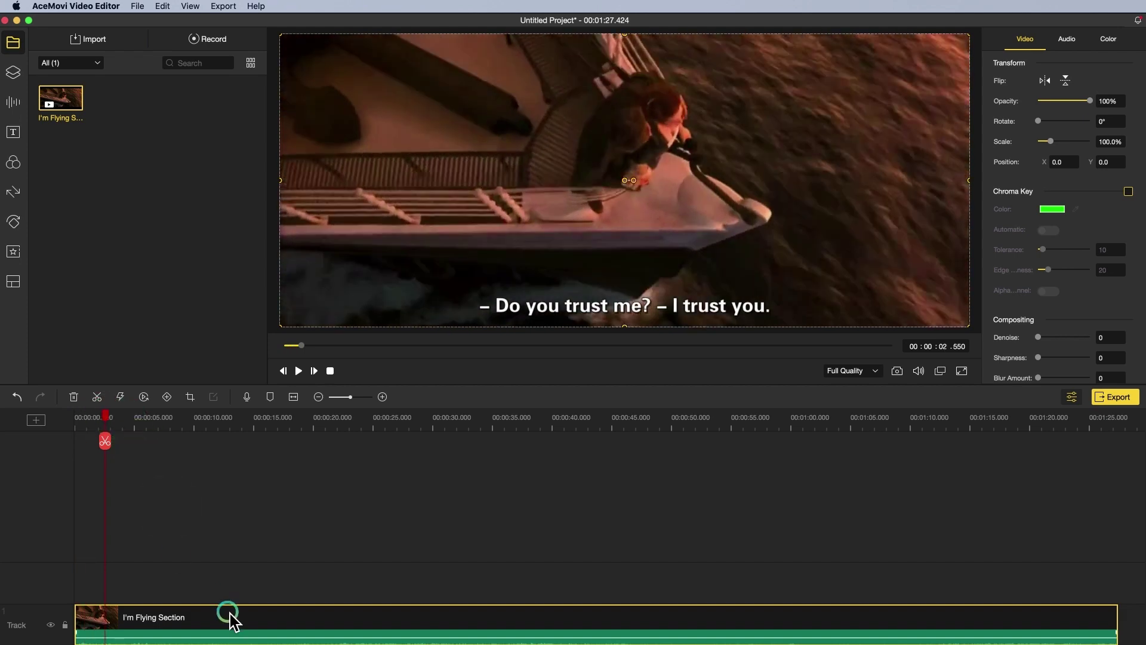
right_click(229, 616)
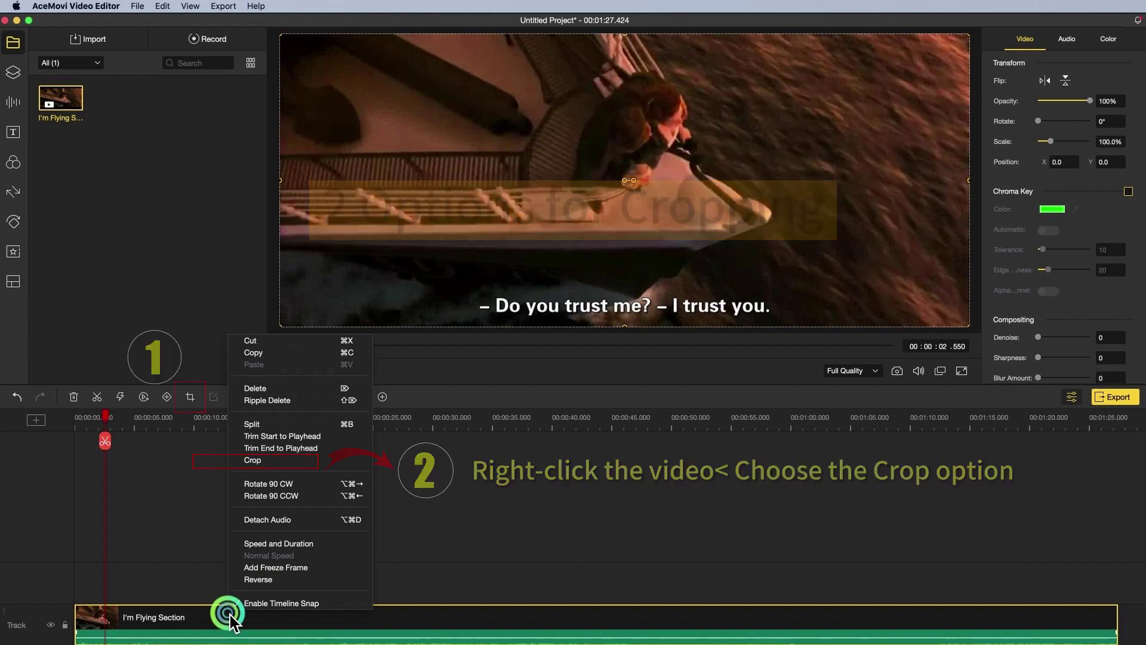
- Crop the clip with Custom aspect ratio, raising the bottom edge to 1280 x 487 above the subtitles
left_click(252, 460)
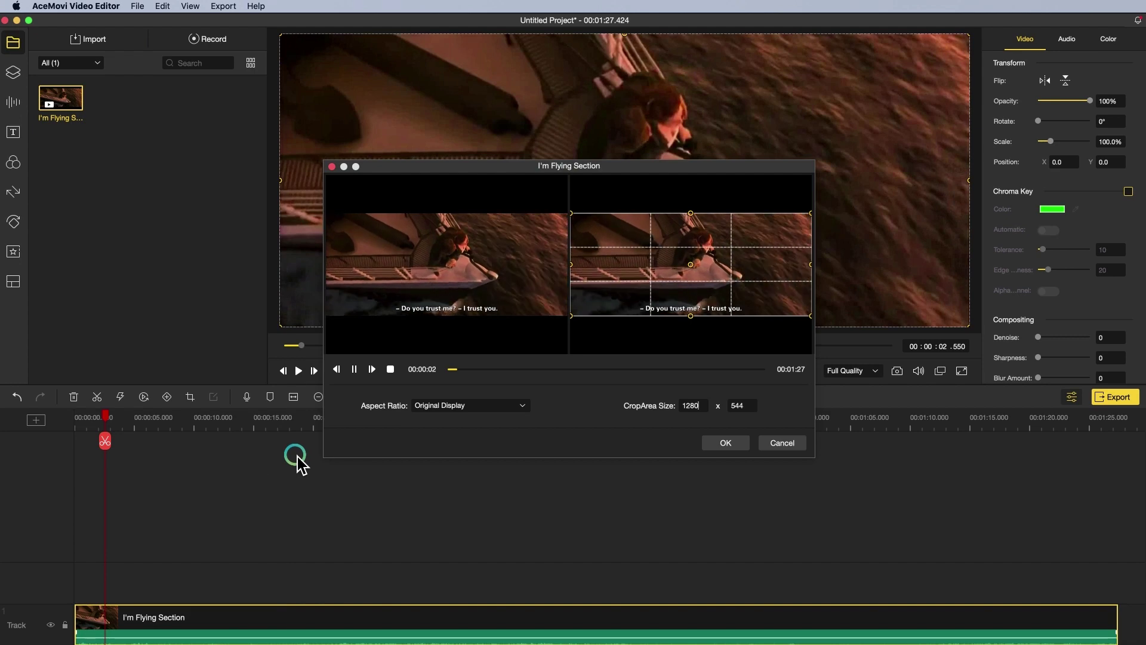
left_click(481, 406)
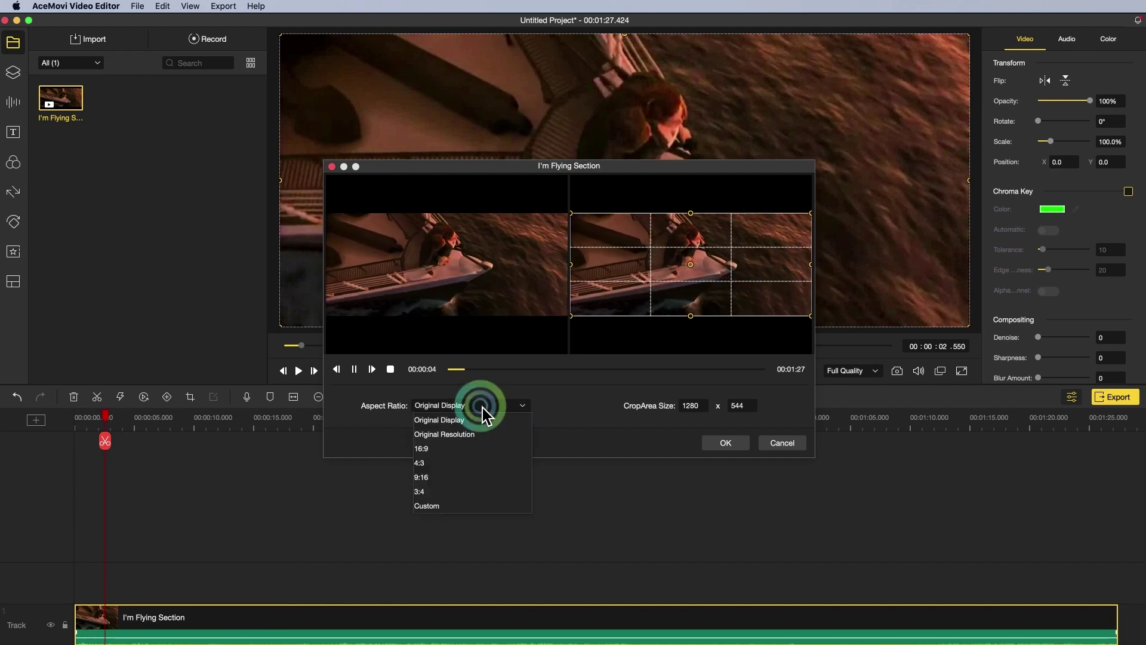
left_click(476, 506)
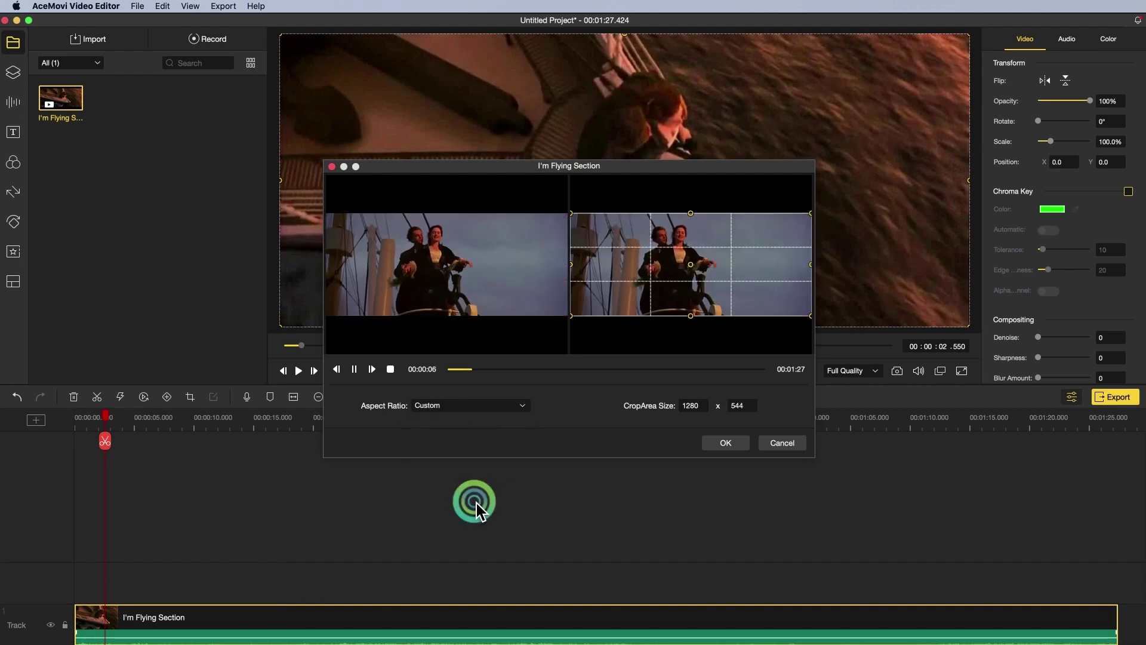
left_click(354, 370)
mouse_move(465, 370)
left_mouse_down()
mouse_move(478, 371)
mouse_move(457, 371)
left_mouse_up()
left_click_drag(690, 315, 690, 305)
left_click_drag(519, 370, 729, 370)
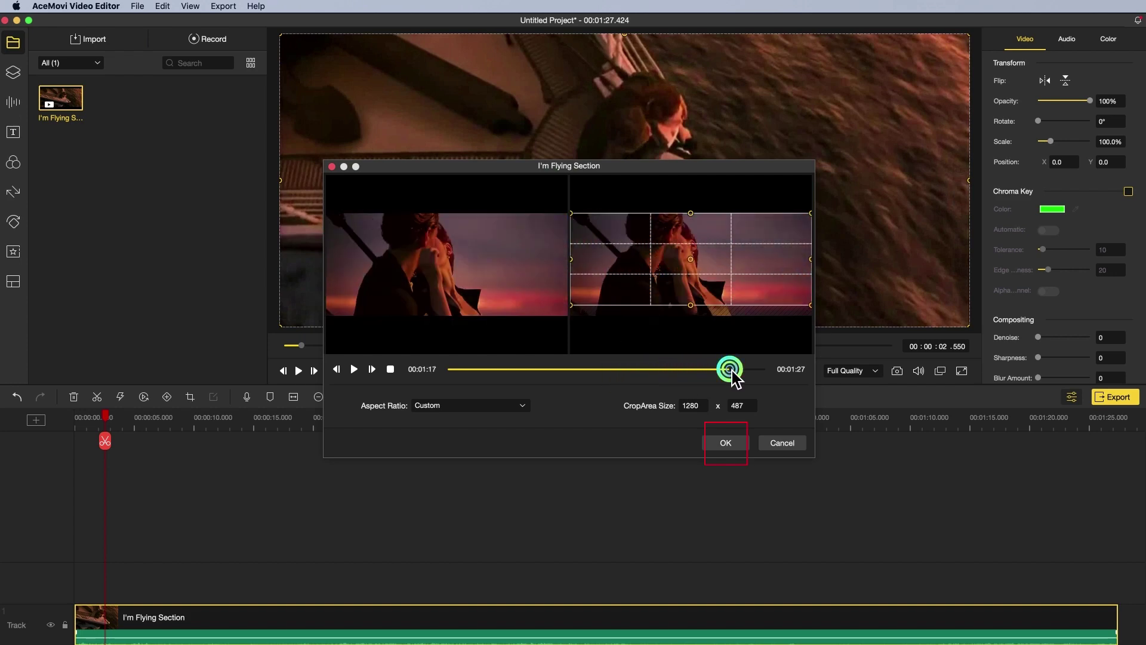
left_click(731, 443)
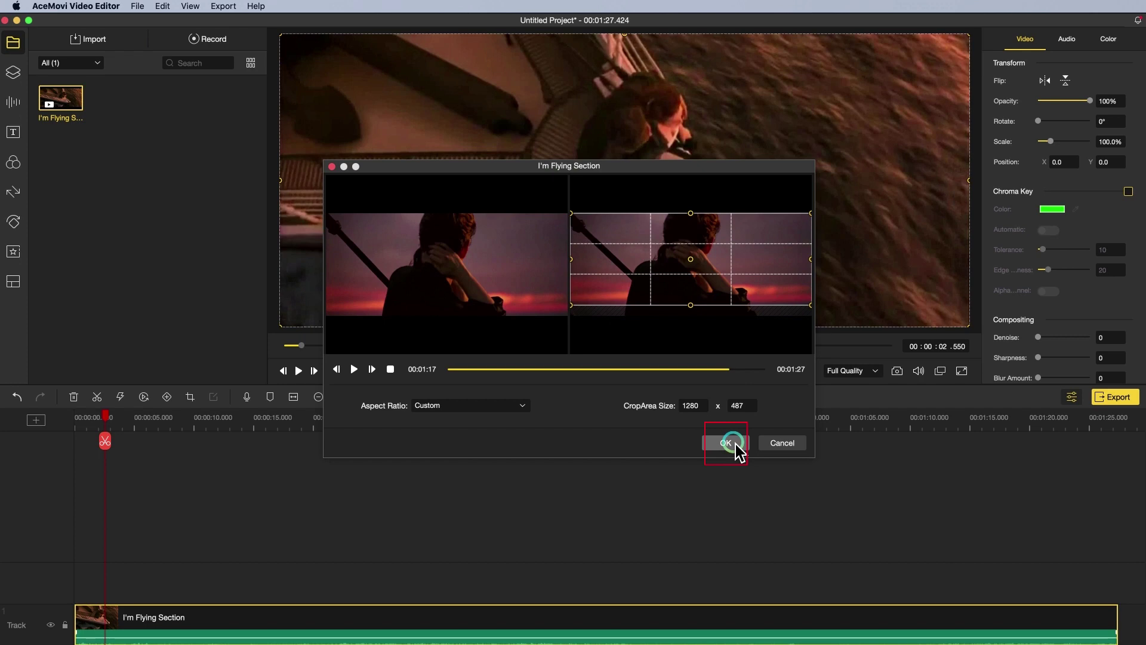
- Review the aspect ratio presets, then apply the 1280 x 487 crop
left_click(523, 407)
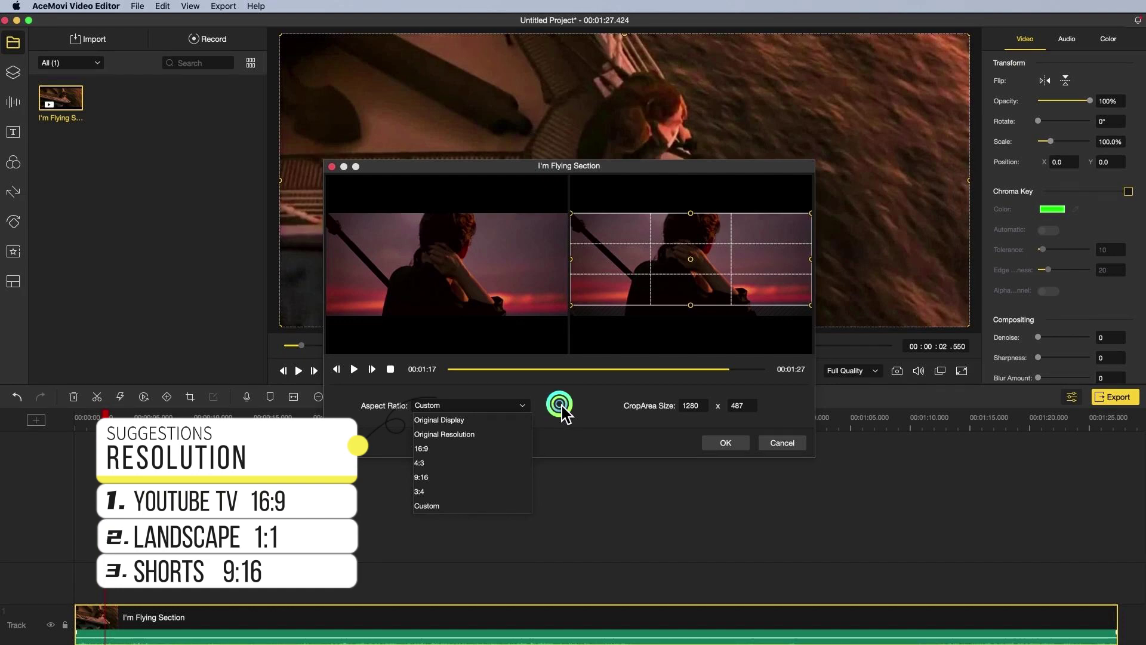
left_click(562, 408)
left_click(723, 443)
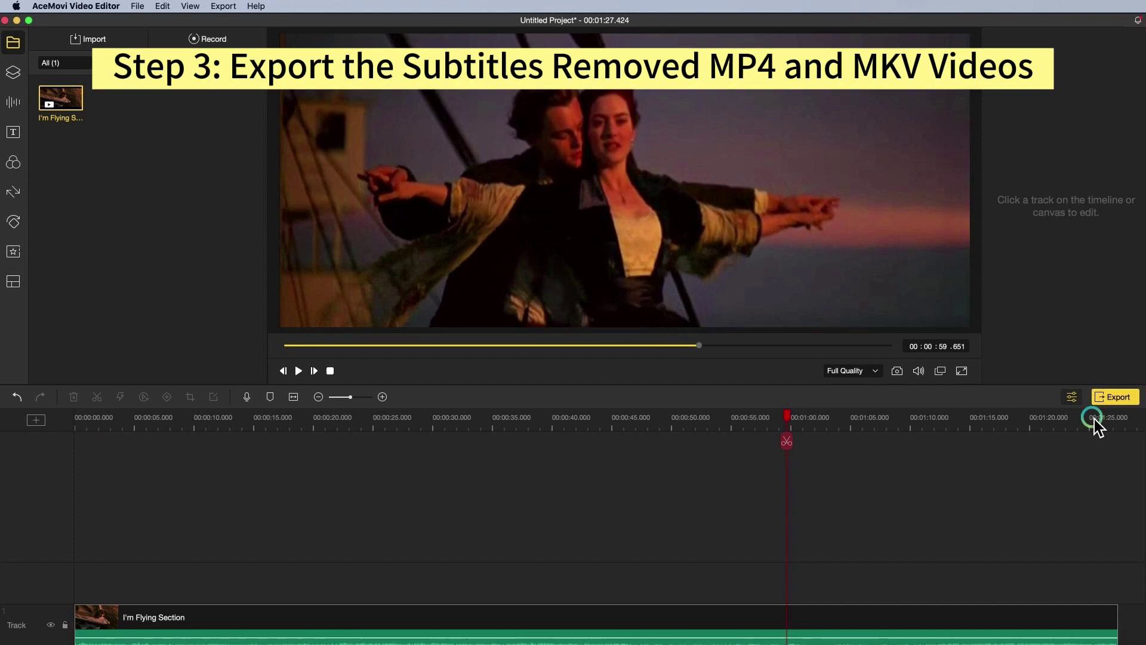
- Export the cropped clip as MP4 named I'm Flying Section to the Hardcoded Subtitles Video folder
left_click(1107, 402)
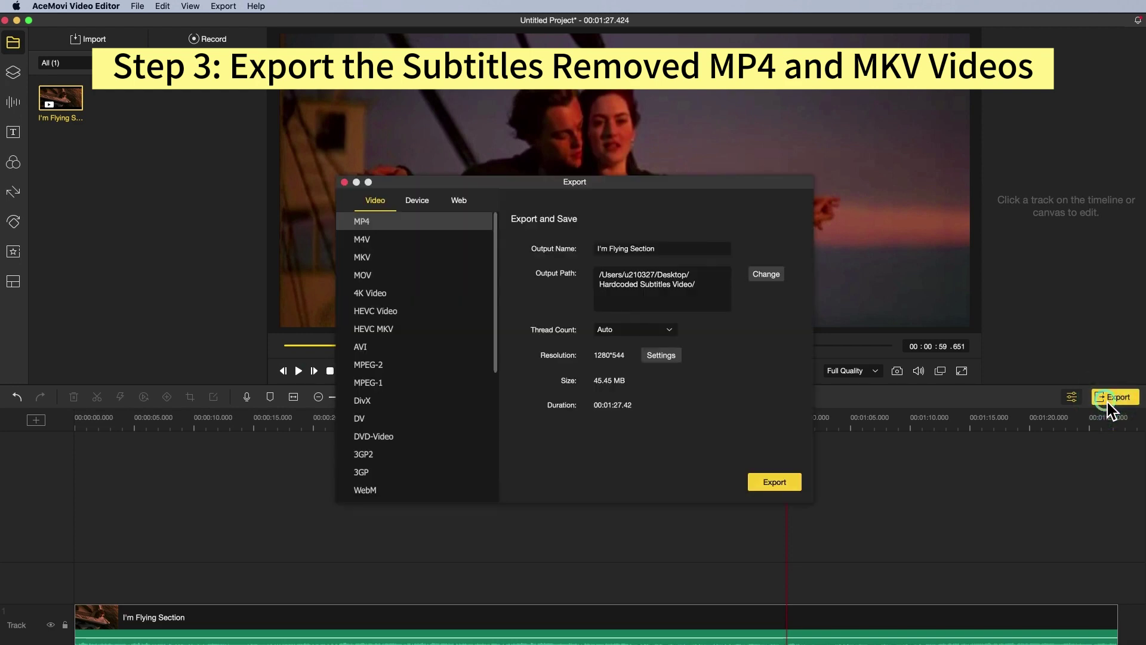
left_click(426, 230)
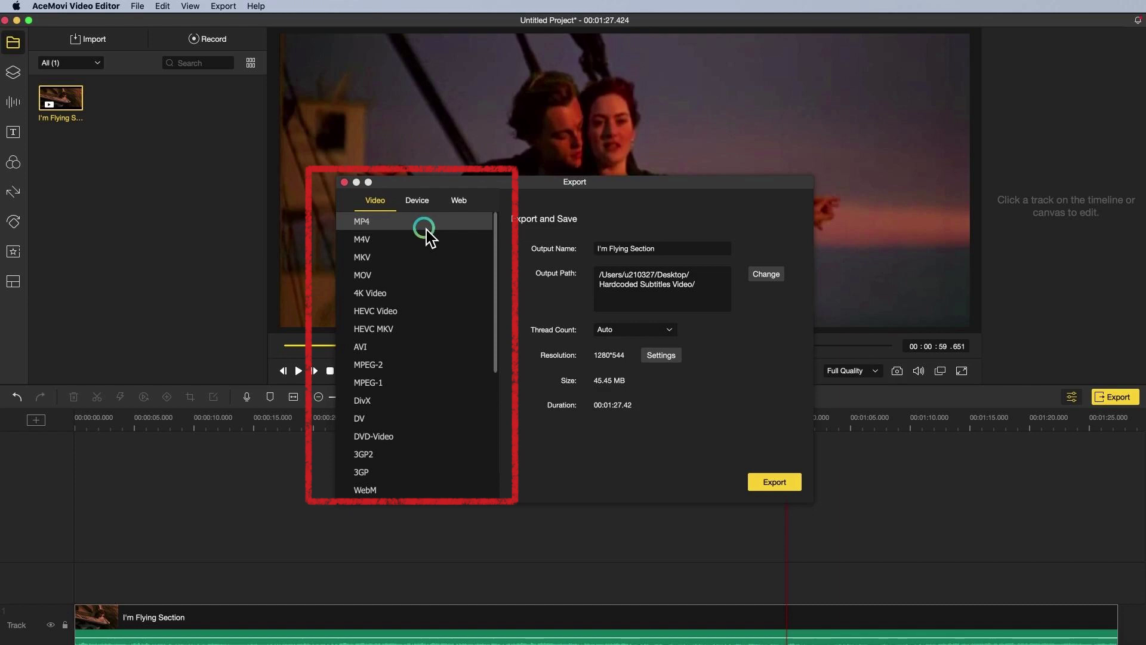
left_click(786, 469)
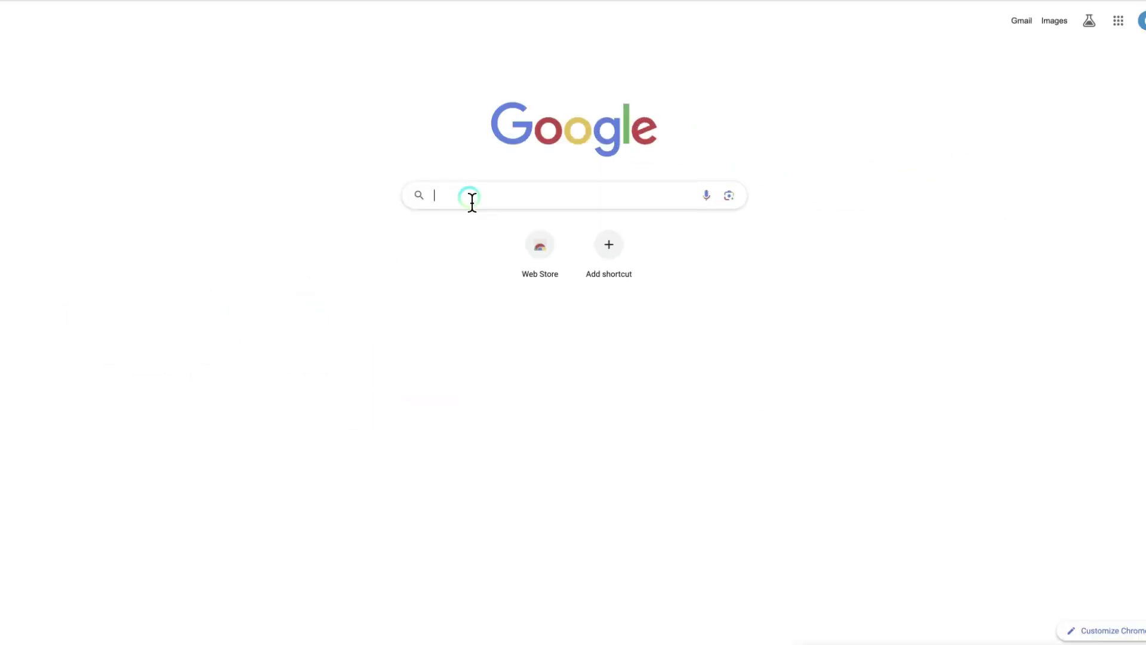
- Search Google for 'clideo', then go to the Clideo site's Crop video tool
left_click(471, 200)
type("clideo")
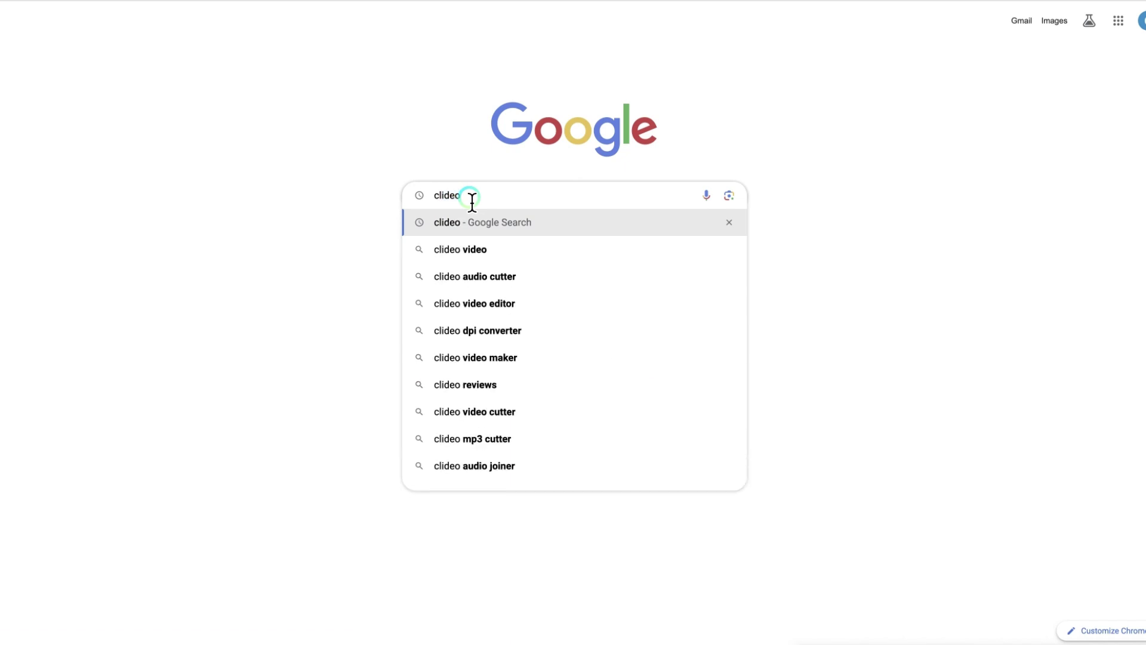
key("Return")
left_click(242, 154)
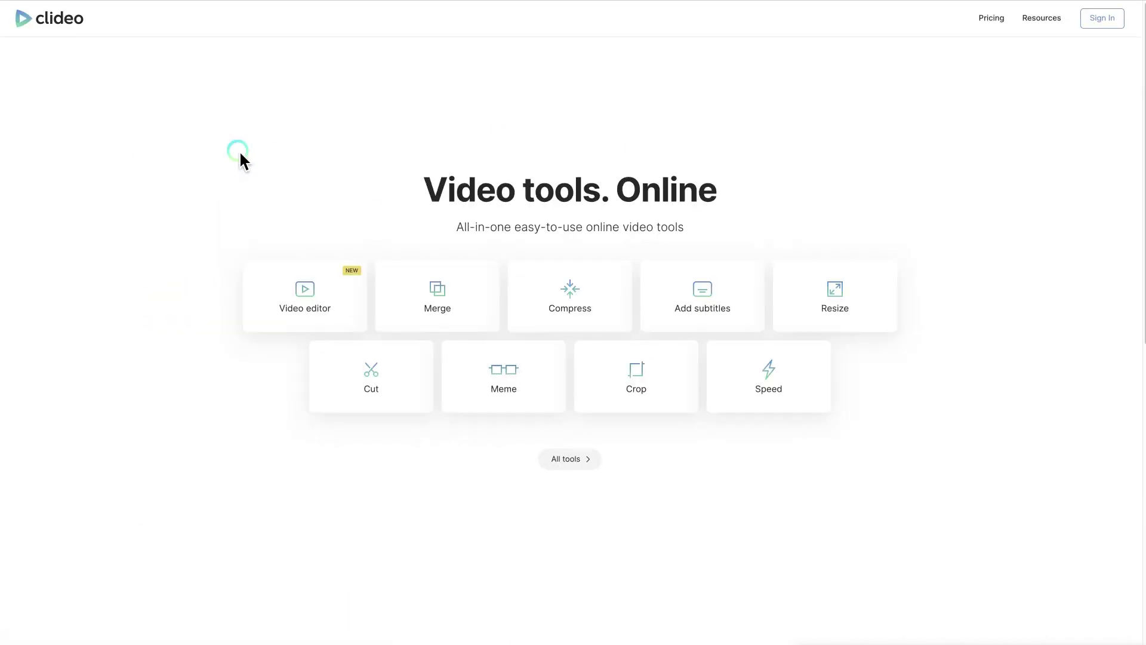
left_click(634, 382)
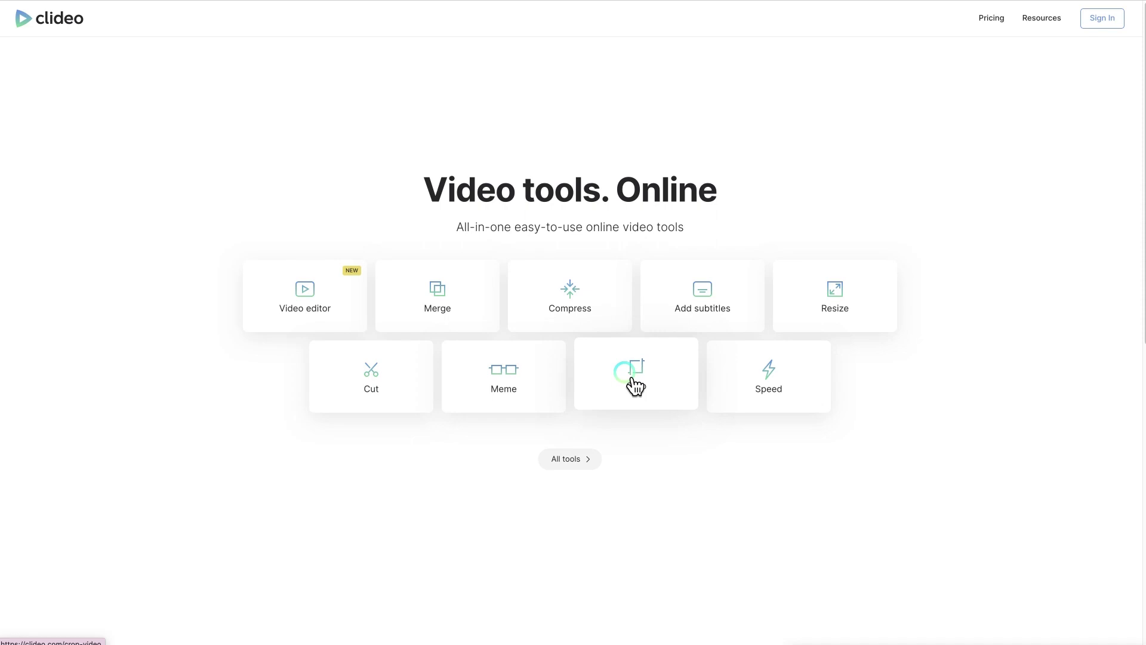
- Sign in to Clideo with a Google account and return to the Crop video tool's file options
left_click(1104, 19)
left_click(611, 289)
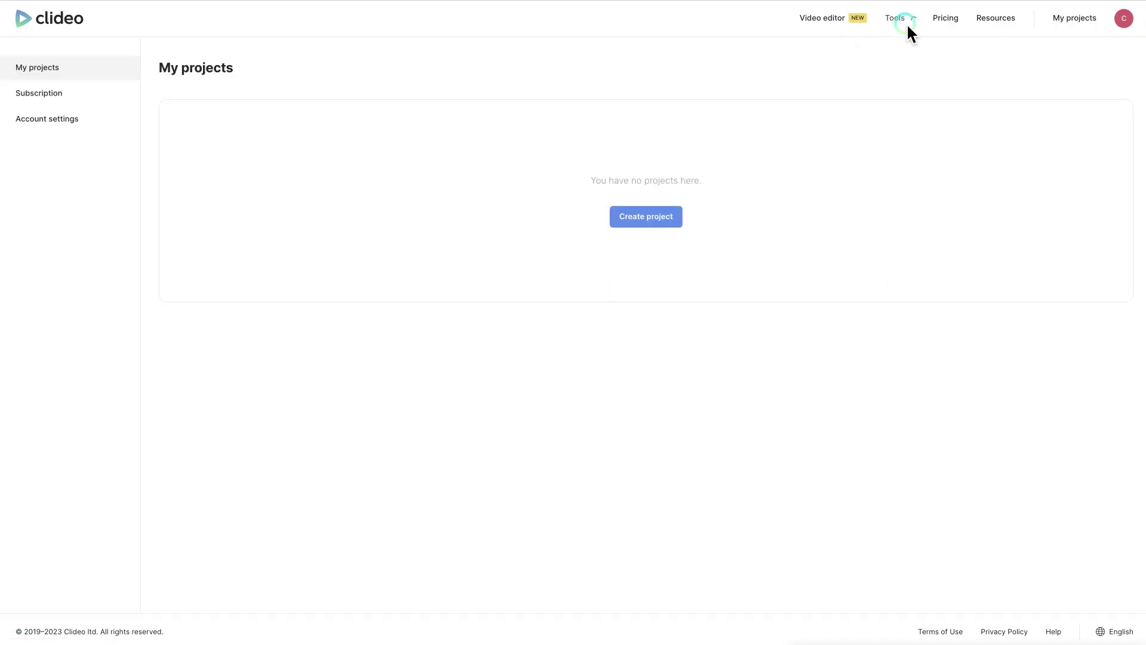
mouse_move(907, 19)
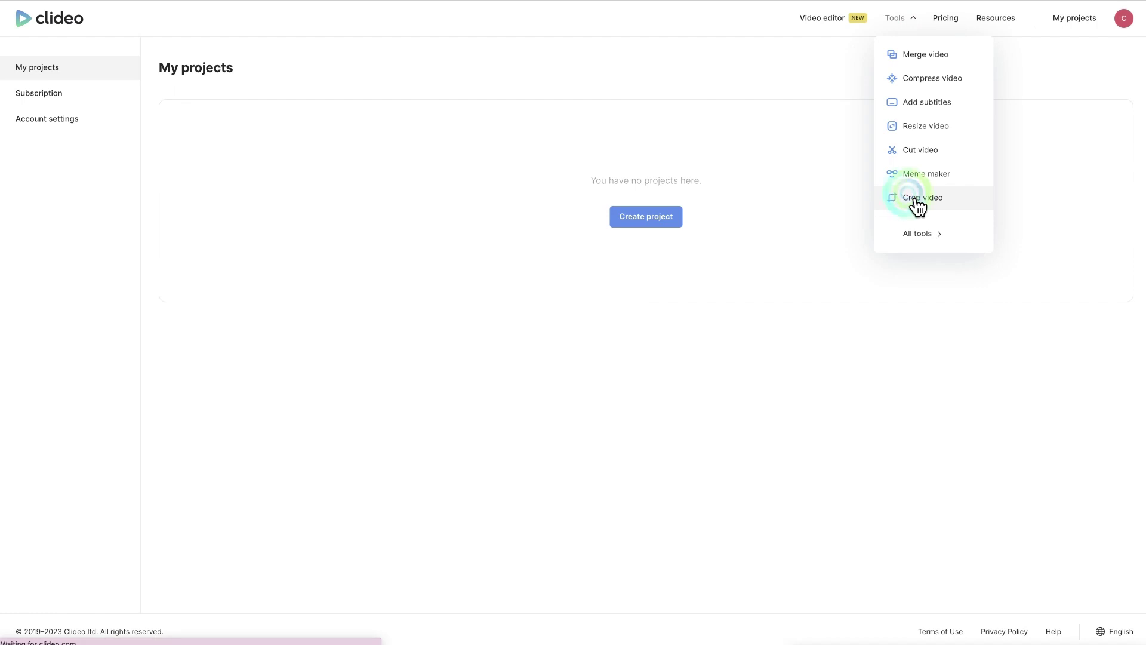
left_click(919, 206)
left_click(624, 205)
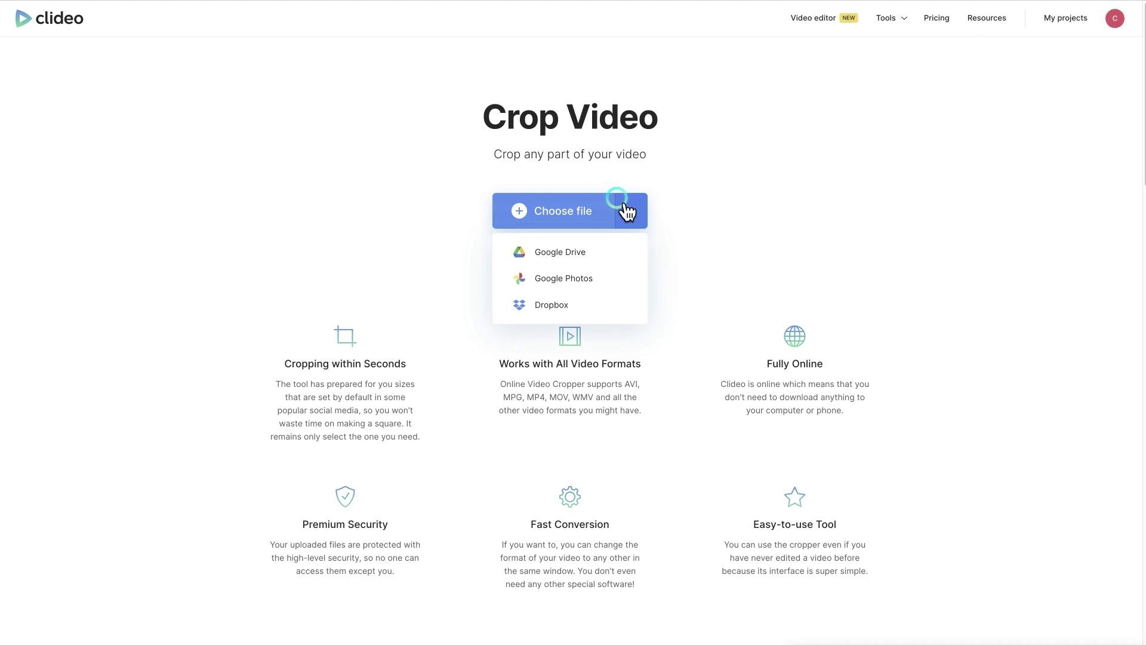
- Upload I'm Flying Section.mp4 into Clideo's crop editor
left_click(603, 213)
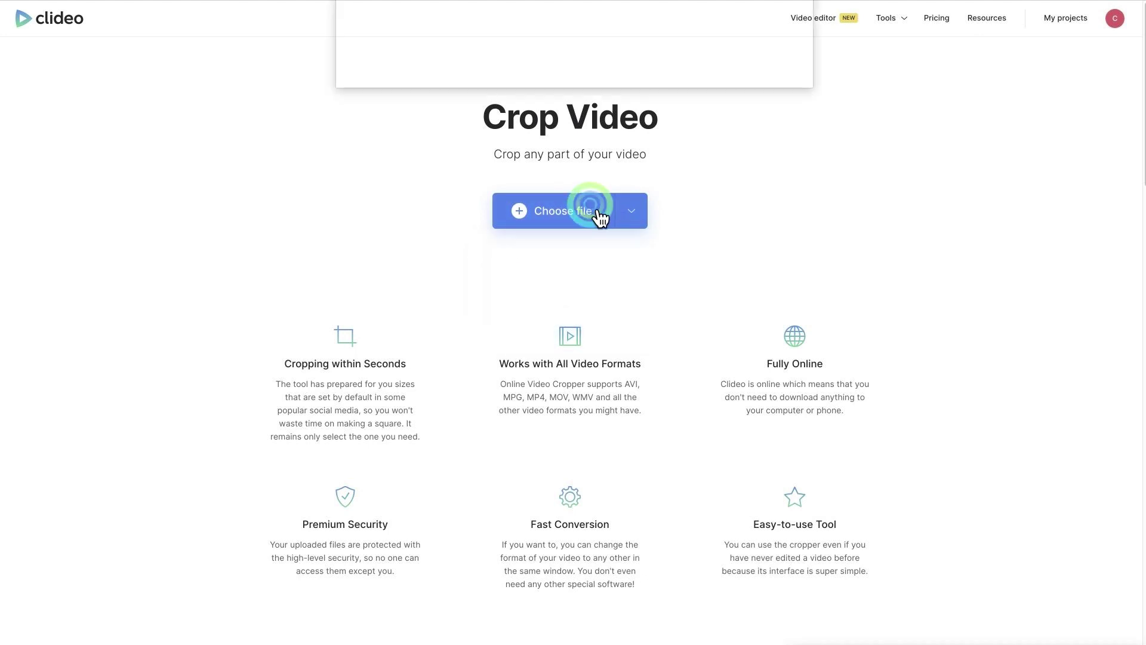
left_click(471, 45)
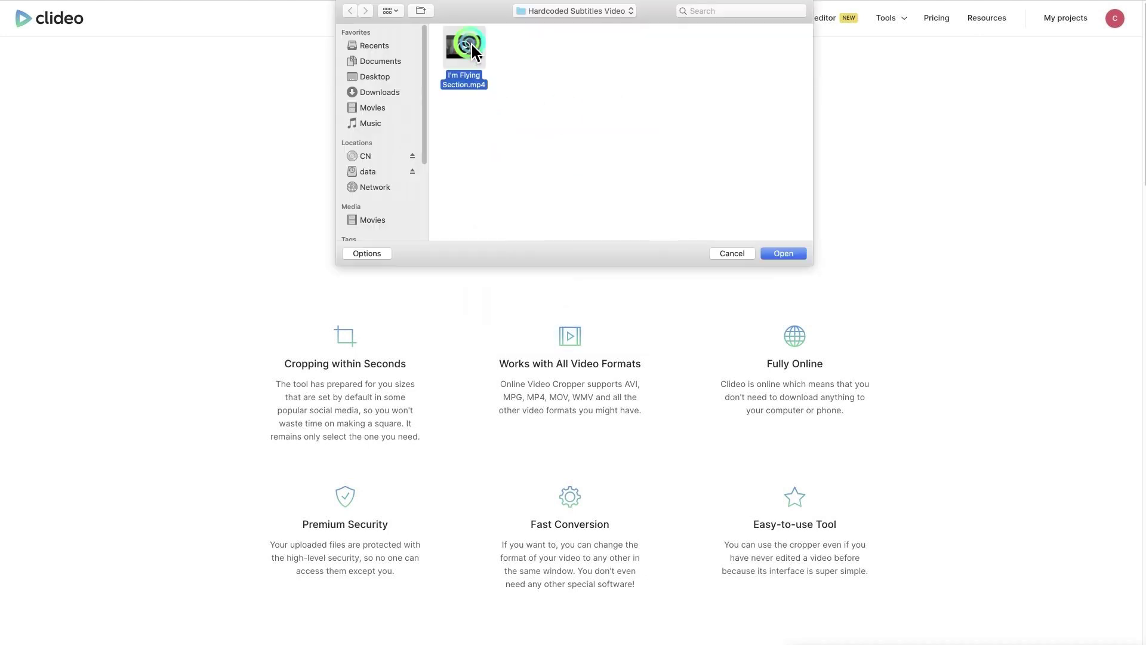
left_click(789, 254)
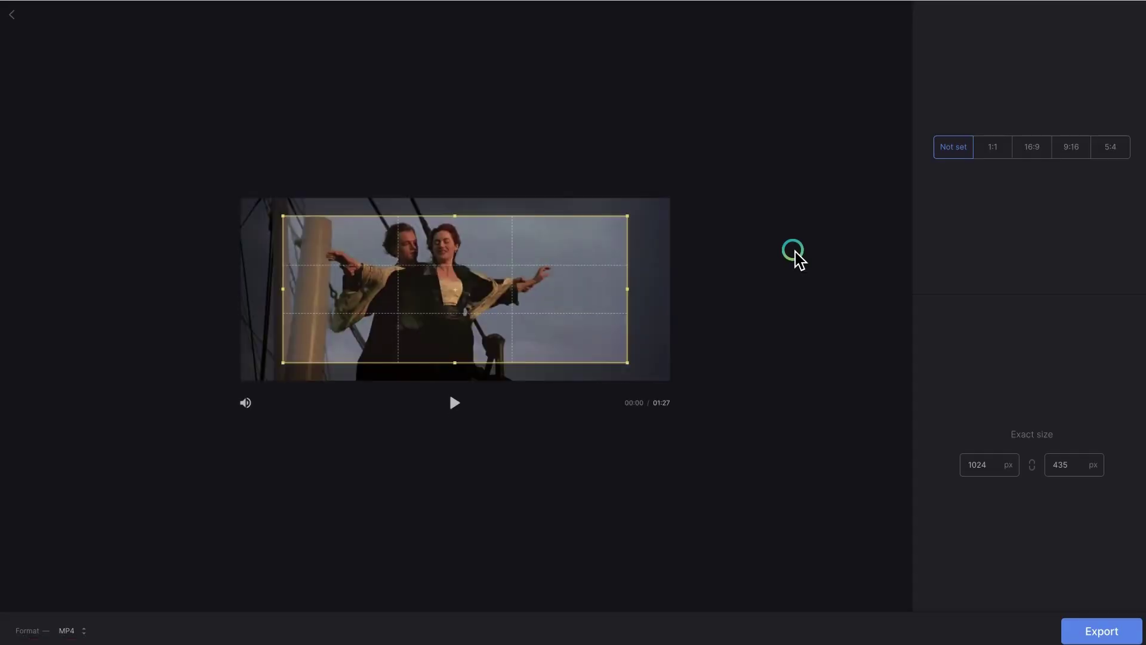
- Raise the crop box's bottom edge to 1280 x 480 above the subtitles and export the video
left_click(460, 412)
left_click(461, 412)
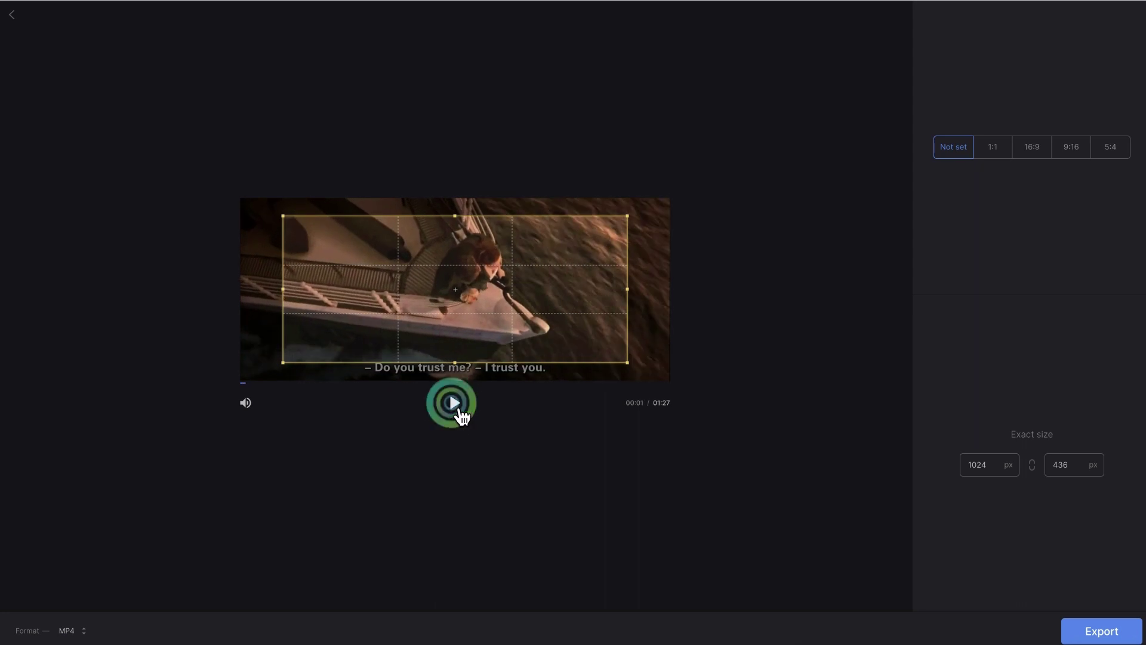
left_click_drag(456, 364, 455, 360)
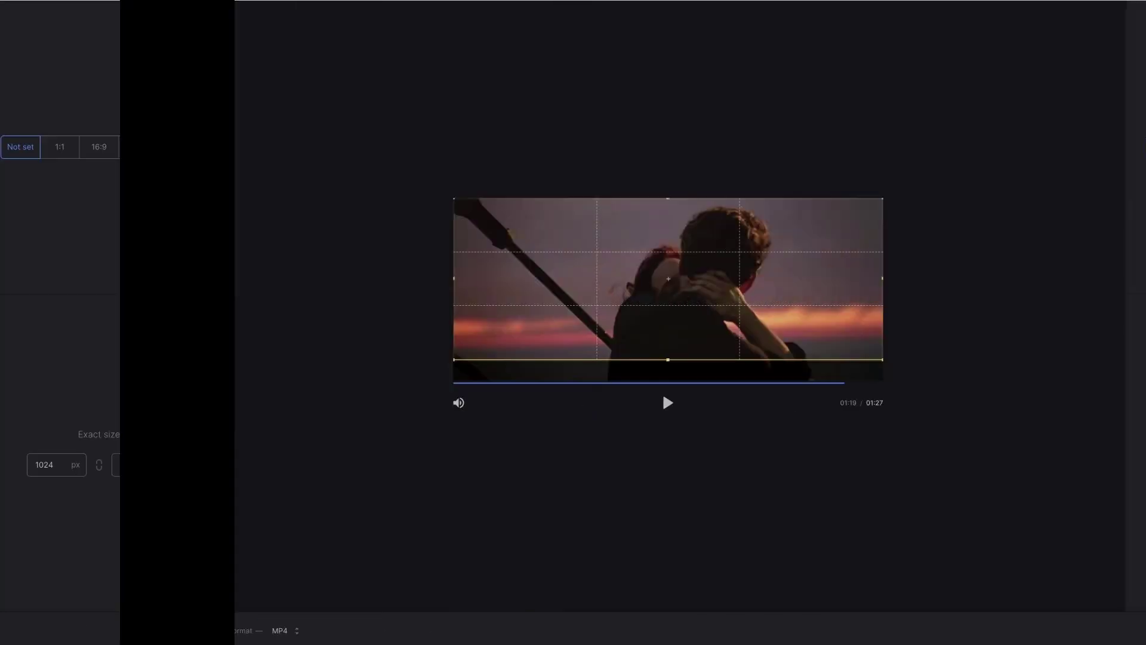
left_click(1104, 629)
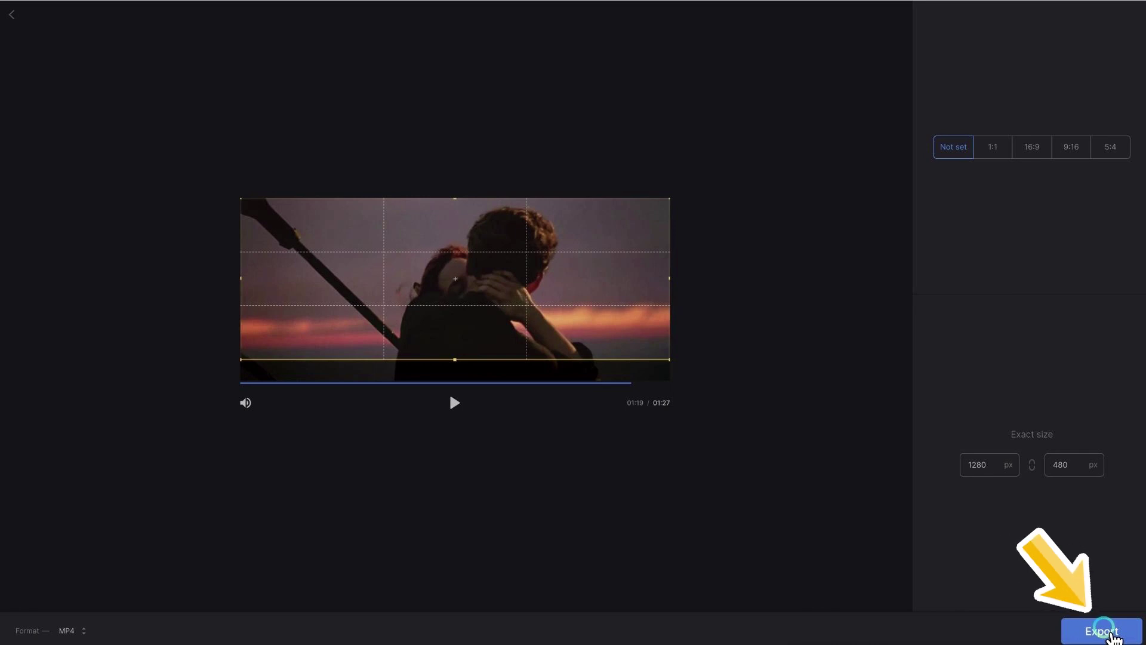
left_click(1112, 635)
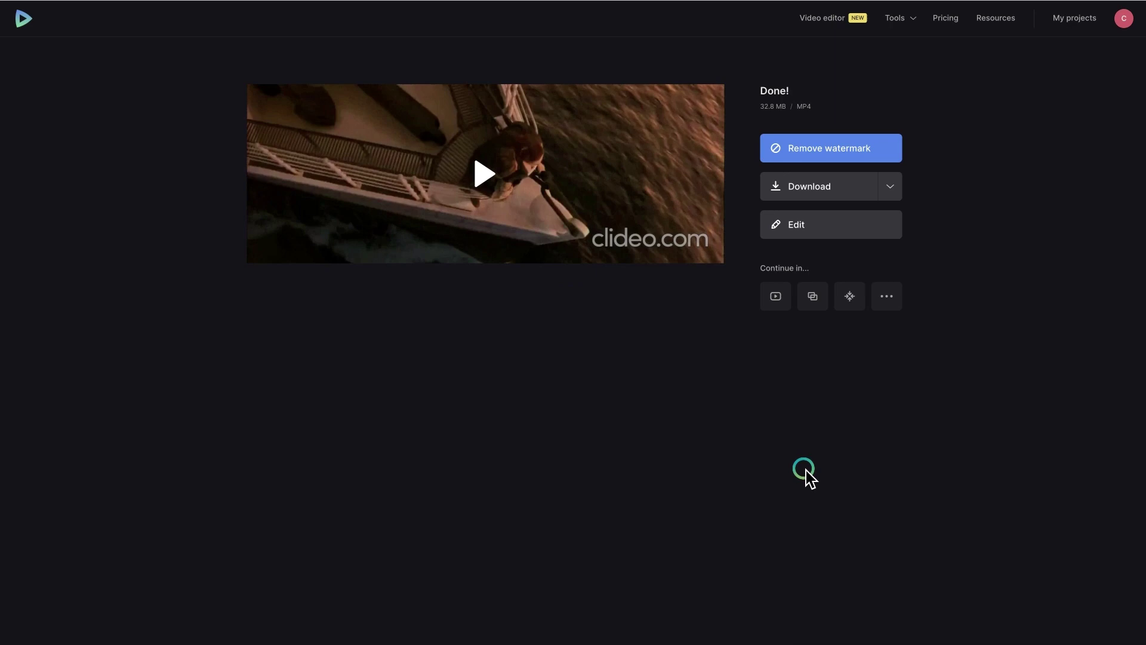
- Try to remove the clideo.com watermark from the finished 32.8 MB MP4
left_click(780, 148)
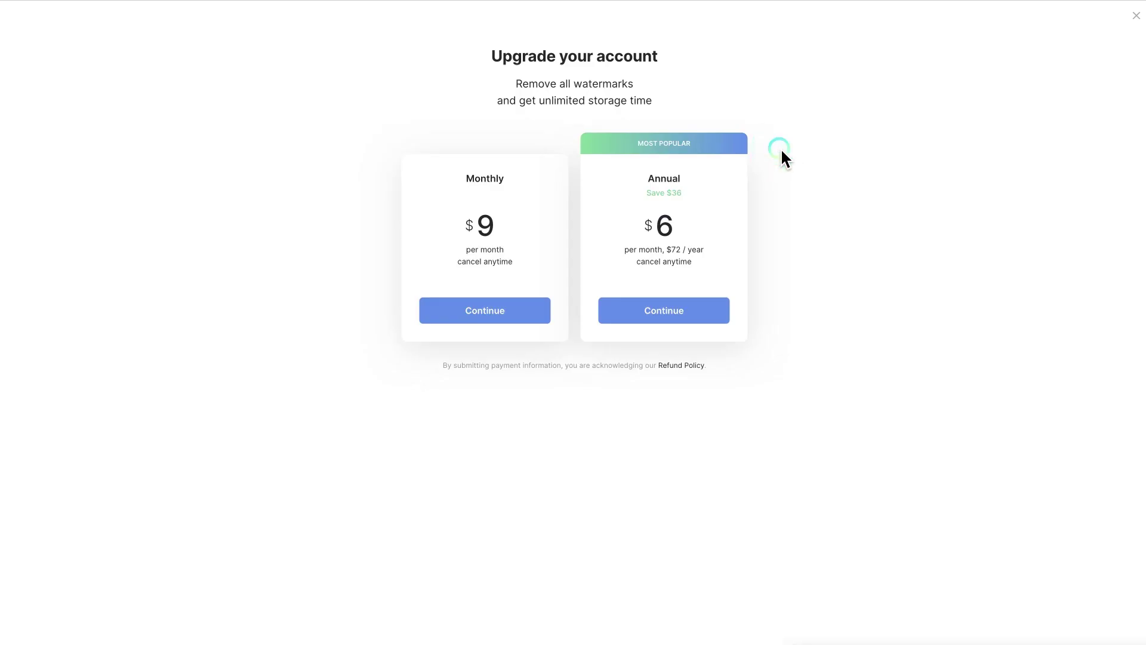